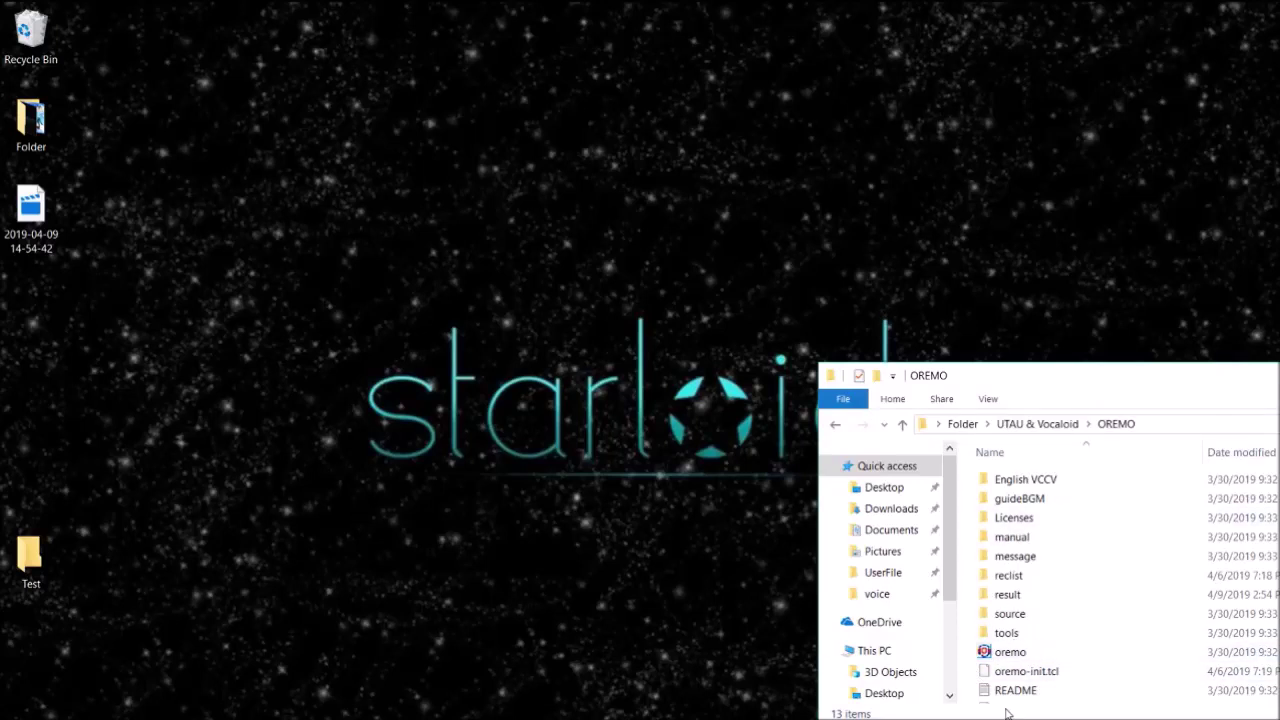
Step: Launch OREMO from its folder, placing it top-left with the Explorer window beside it
double_click(1005, 652)
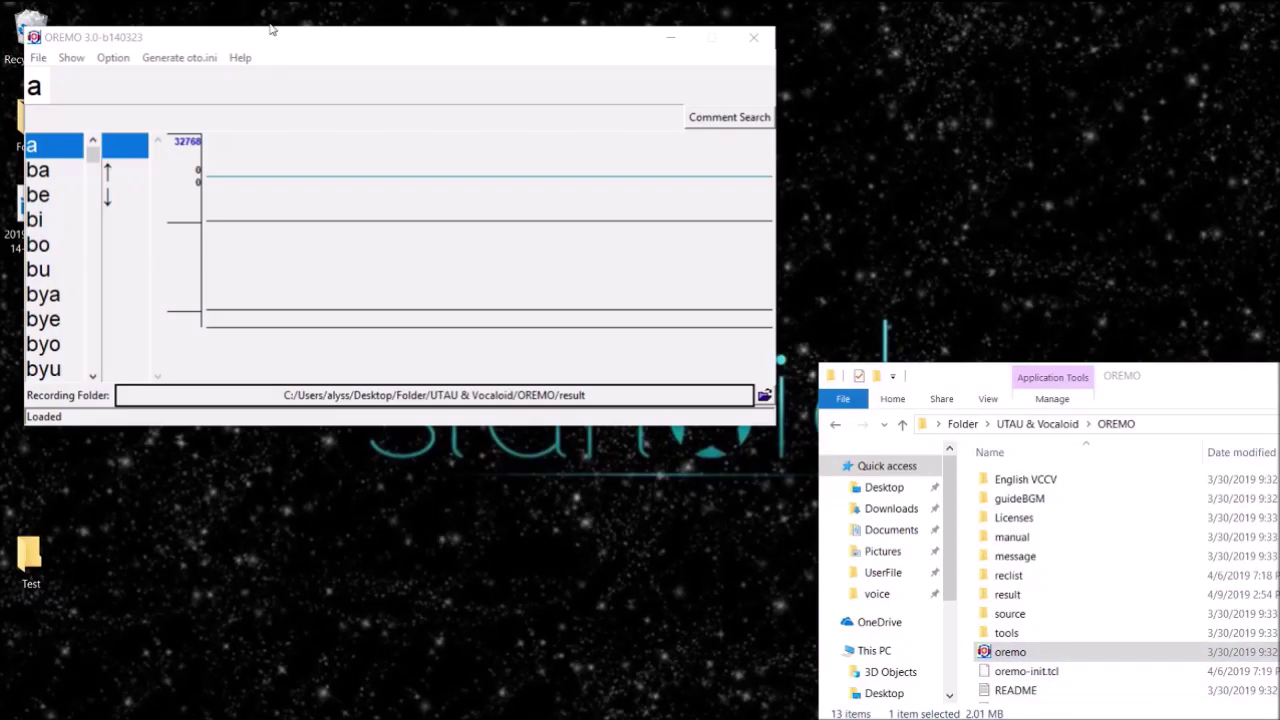
drag(271, 40, 247, 20)
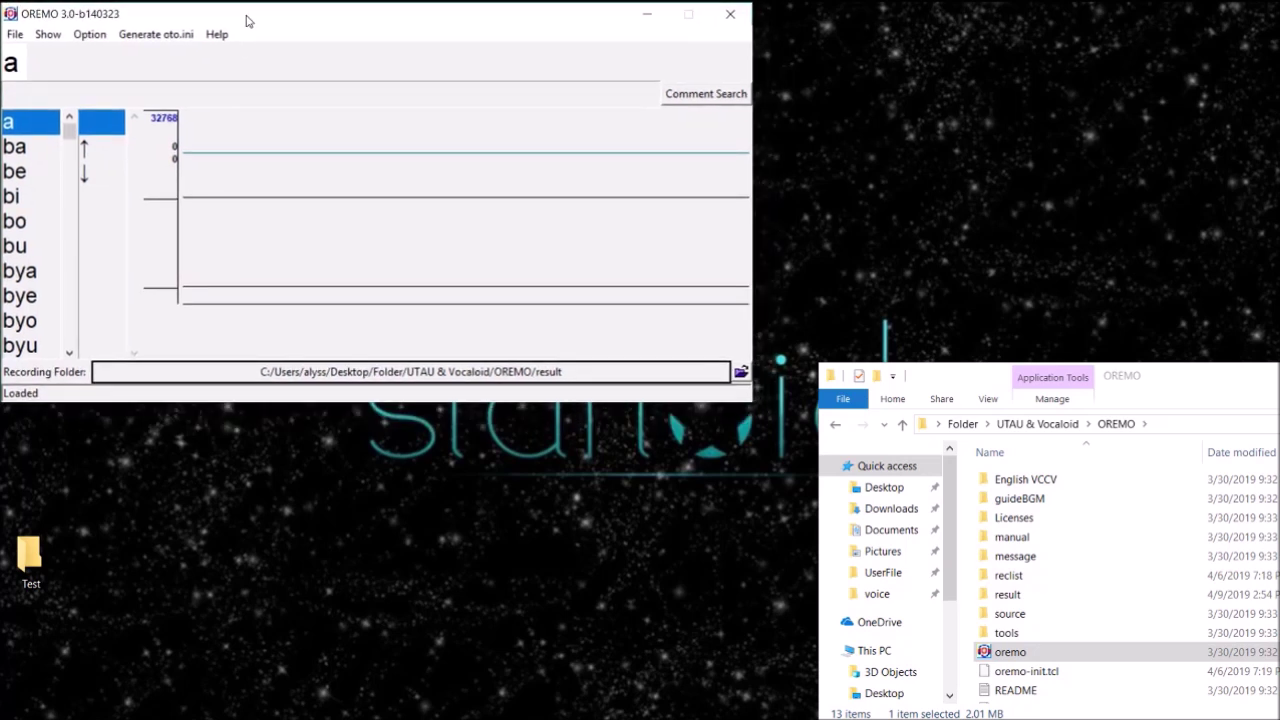
drag(1149, 383, 1086, 23)
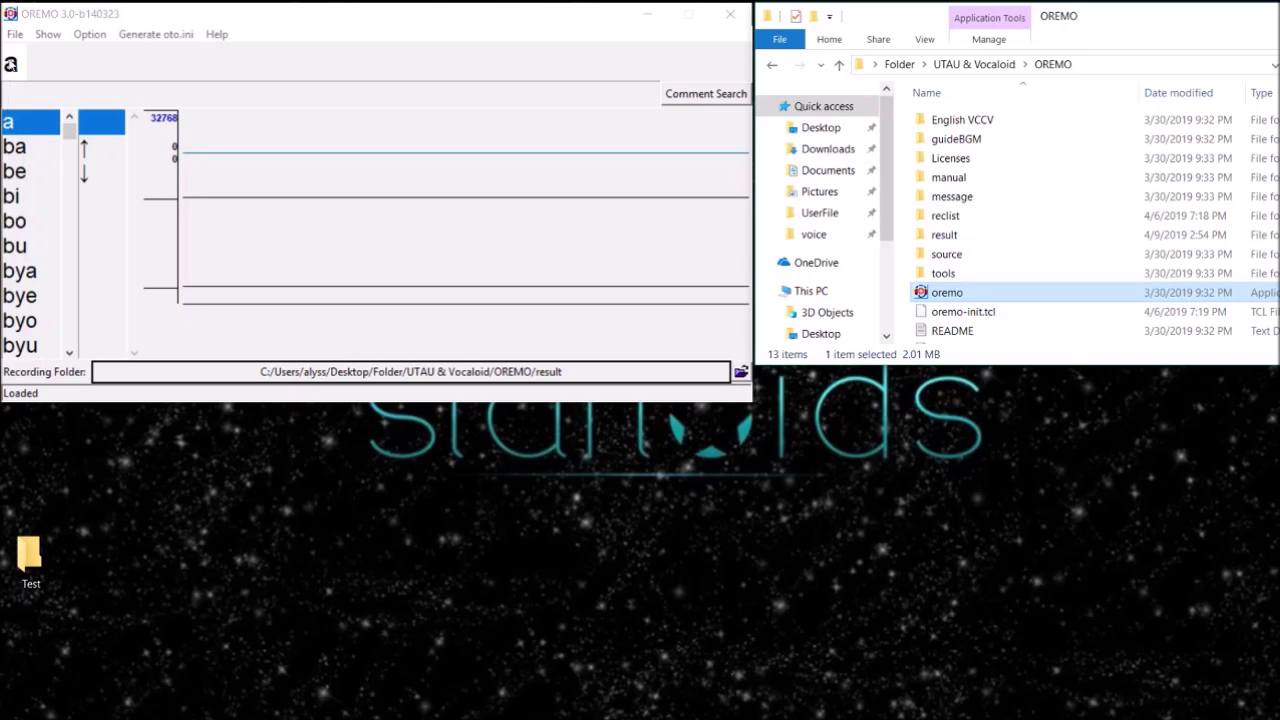
Step: Choose Desktop\Test as the recording folder through File > Set Recording Folder
click(144, 12)
click(9, 36)
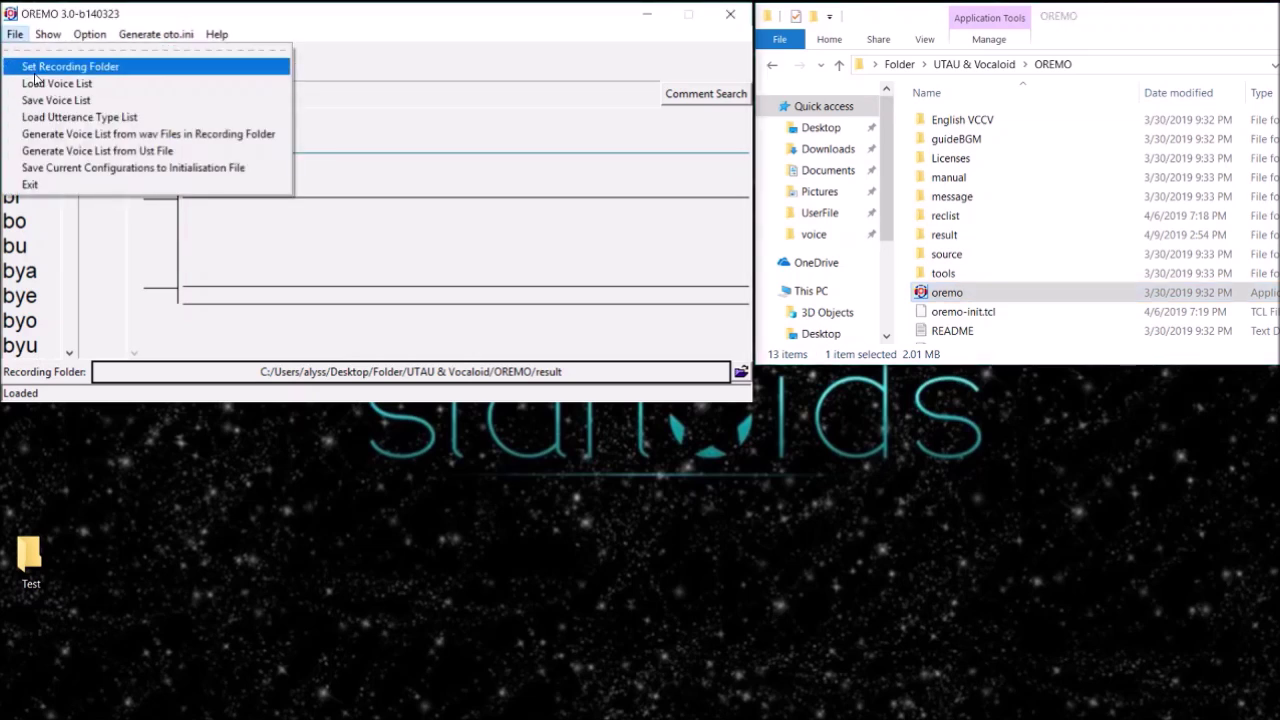
click(35, 70)
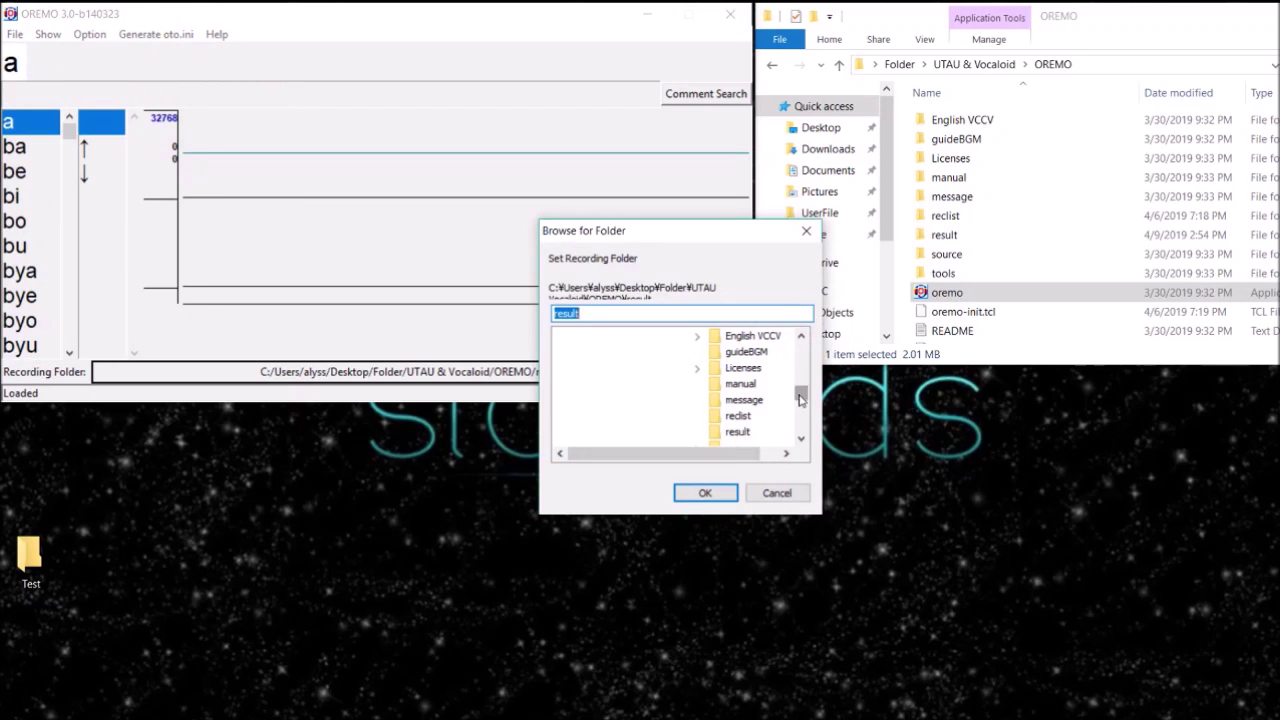
drag(802, 394, 806, 414)
scroll(806, 414, up, 2)
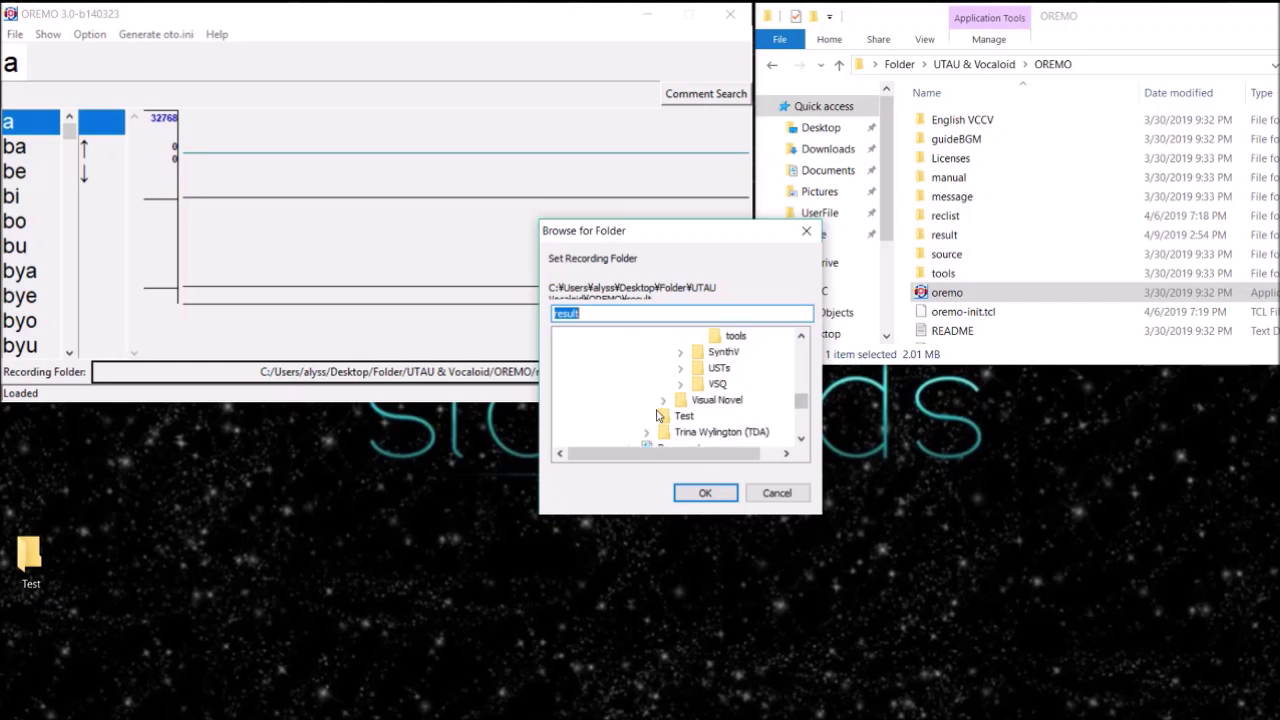
click(683, 416)
click(705, 493)
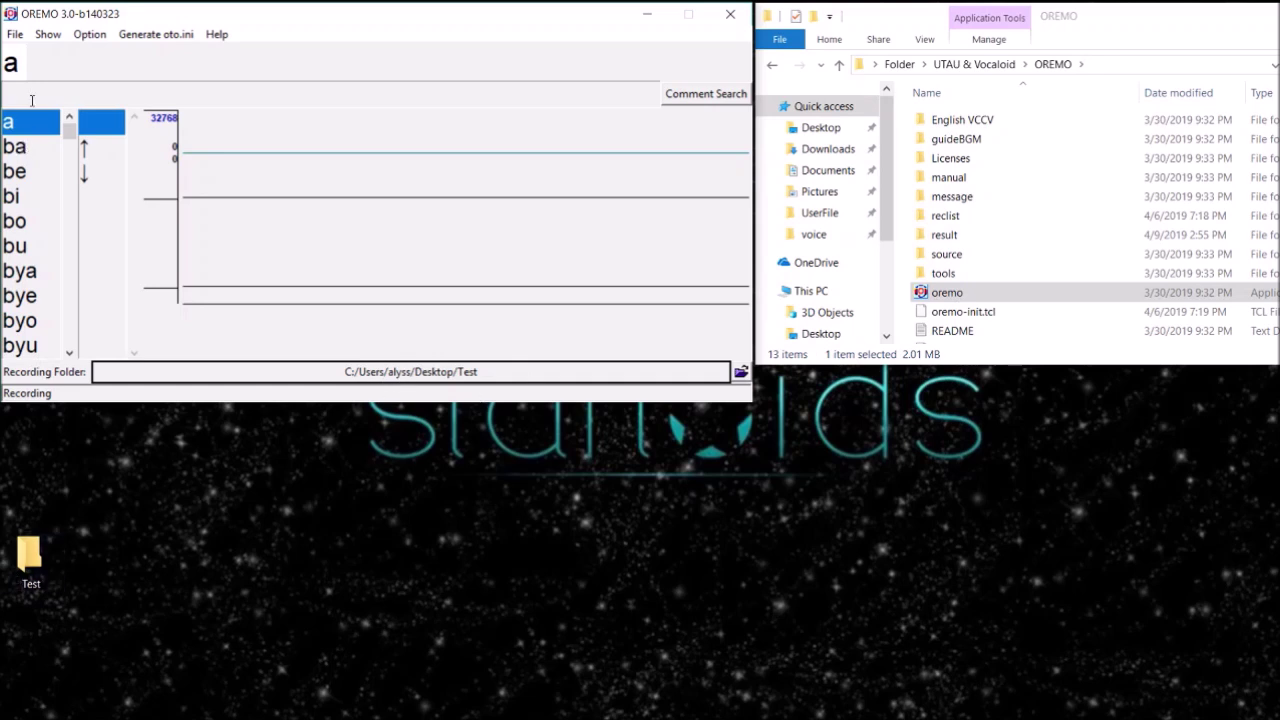
Step: Load 'romaji cv reclist (OREMO)' as the voice list and scroll through its entries
click(15, 34)
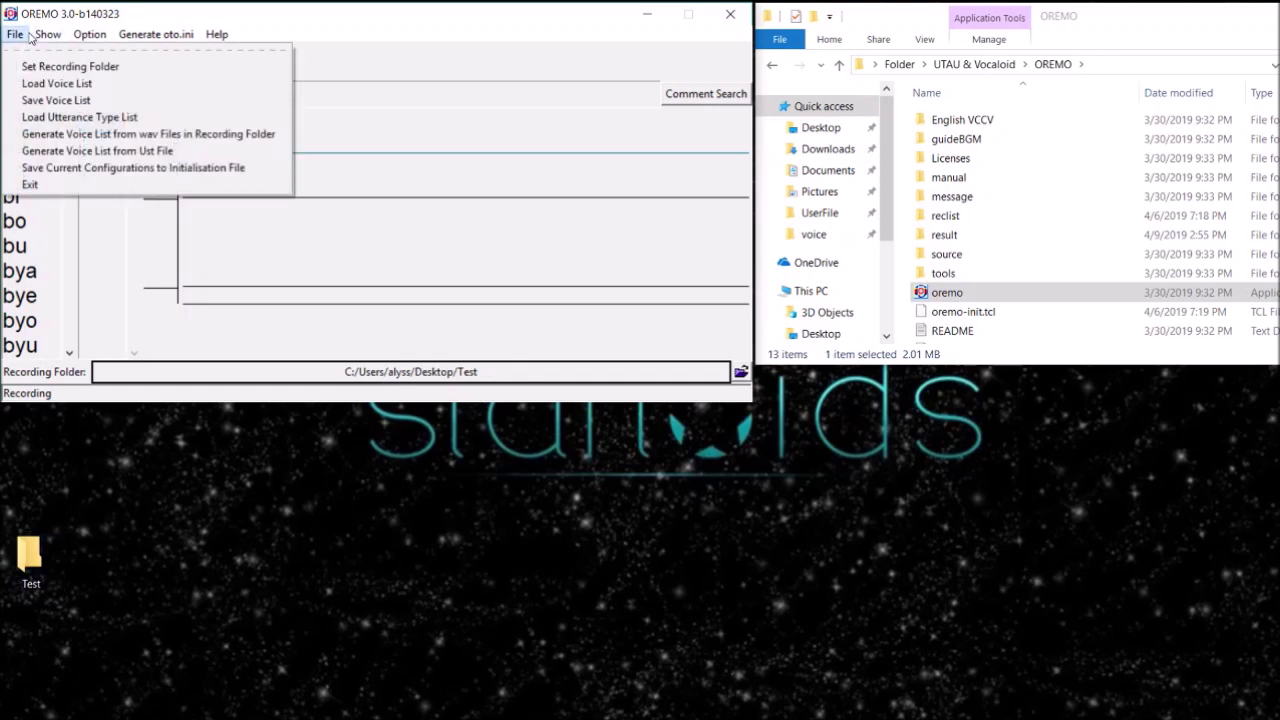
click(40, 84)
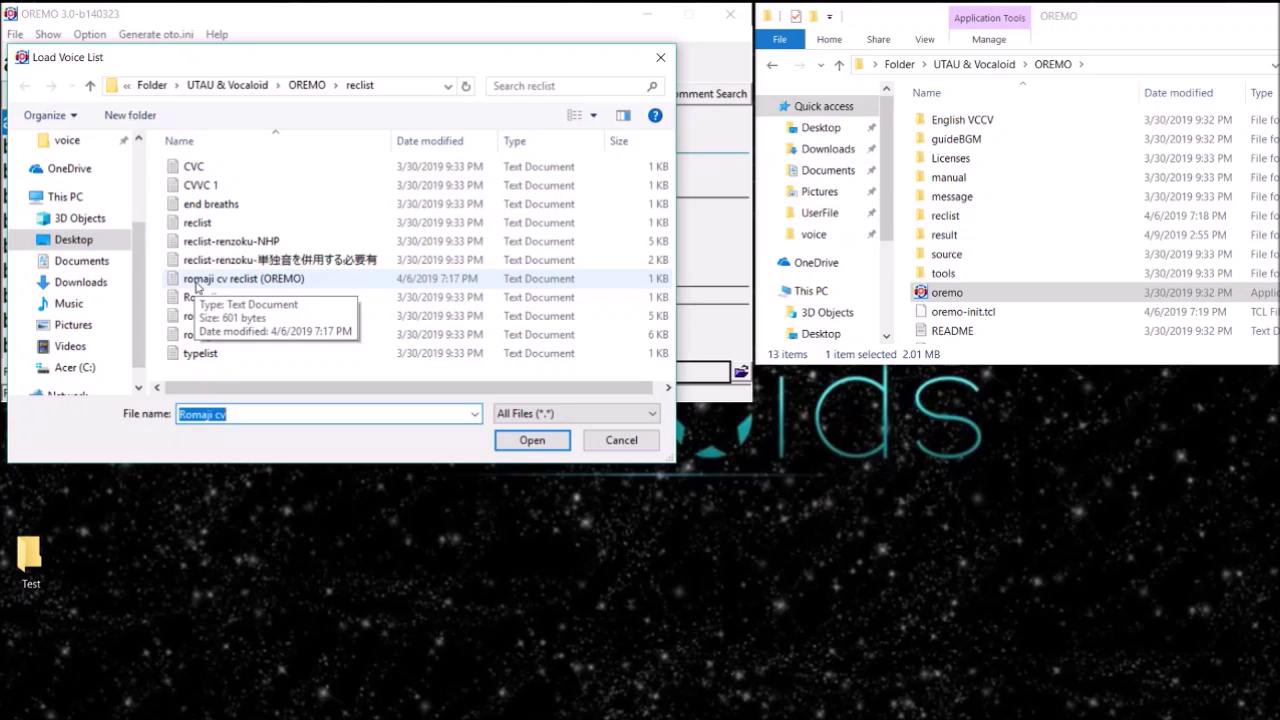
double_click(197, 284)
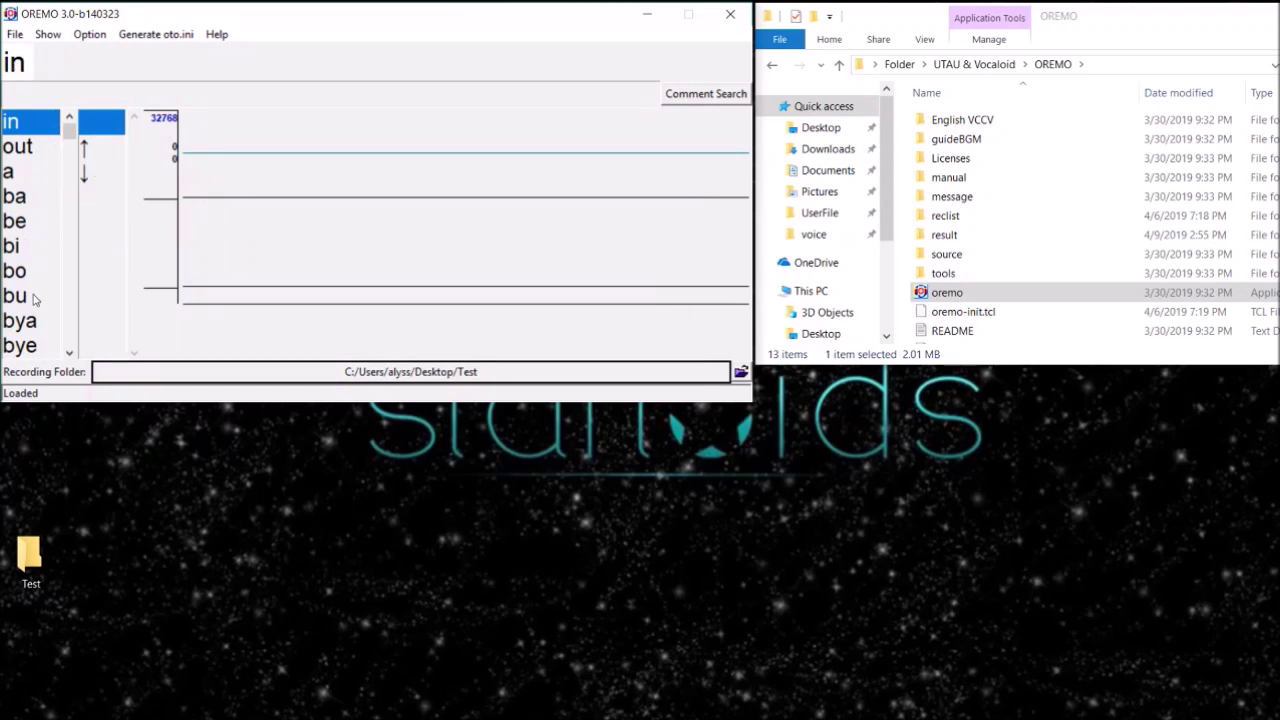
mouse_move(70, 131)
mouse_down()
mouse_move(103, 340)
mouse_move(88, 115)
mouse_up()
click(15, 34)
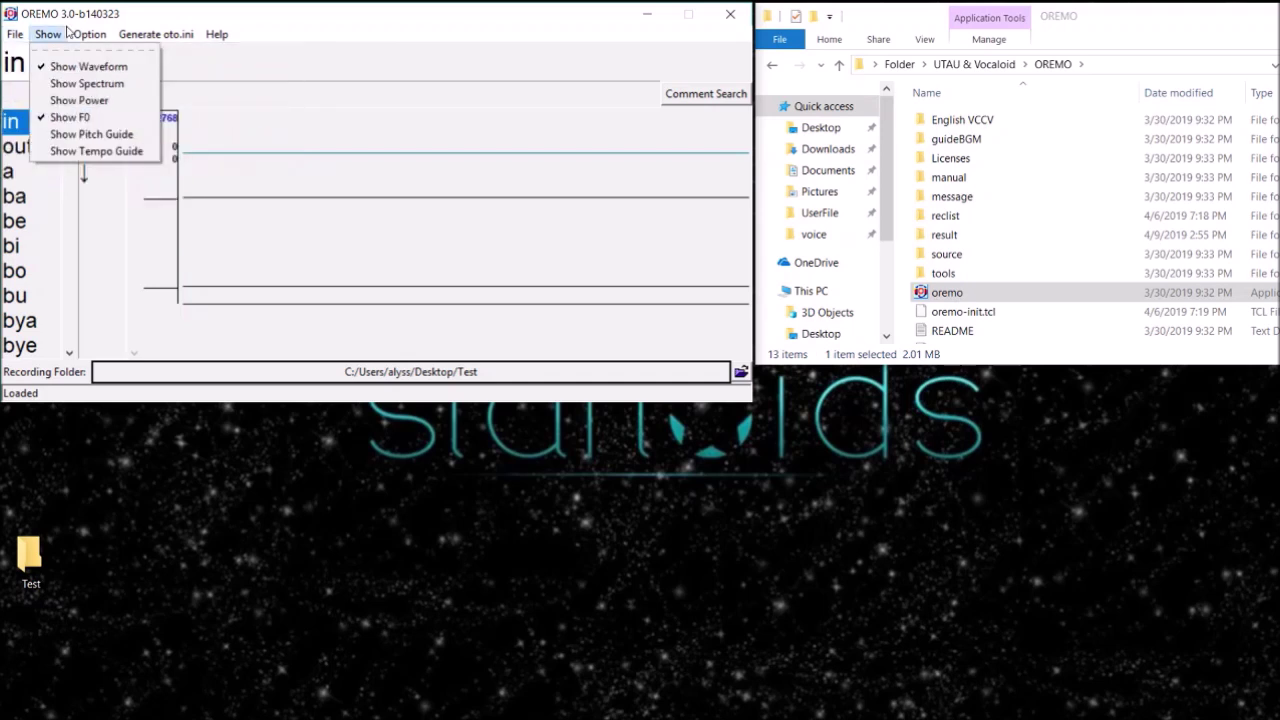
Step: Switch Recording Style Settings from Automatic recording 2 to Manual recording and close the dialog
mouse_move(85, 38)
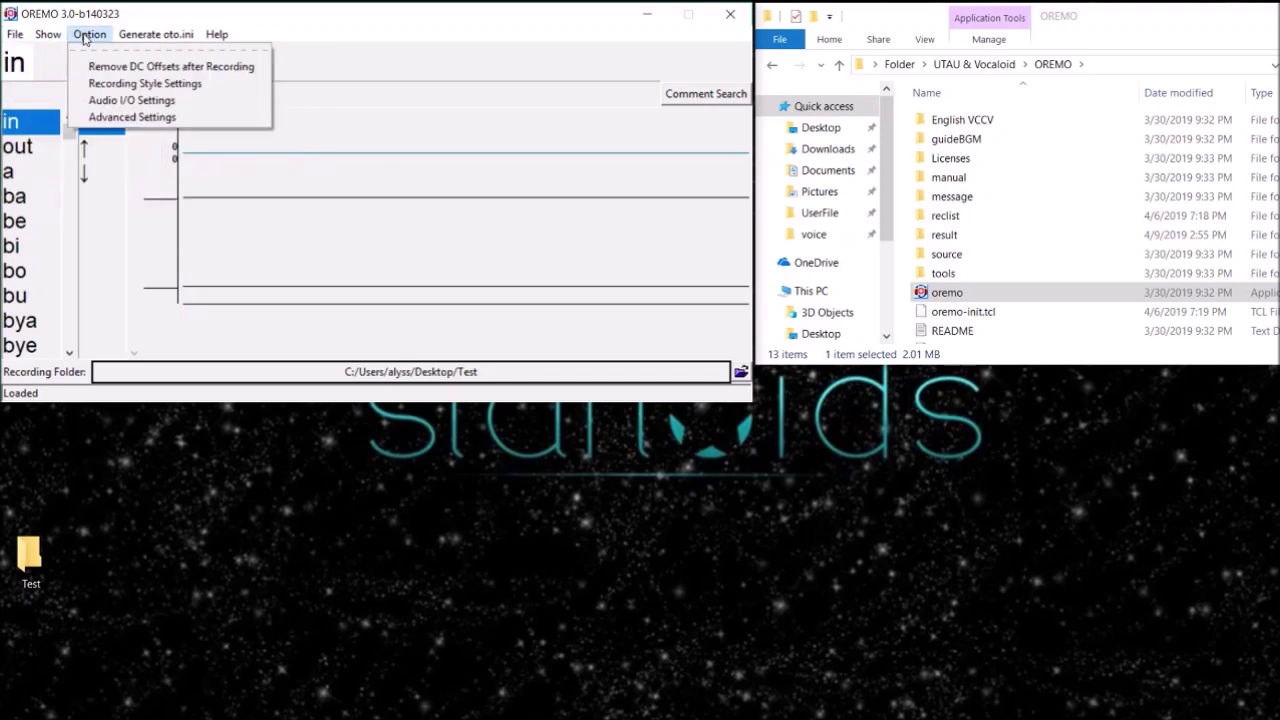
click(113, 89)
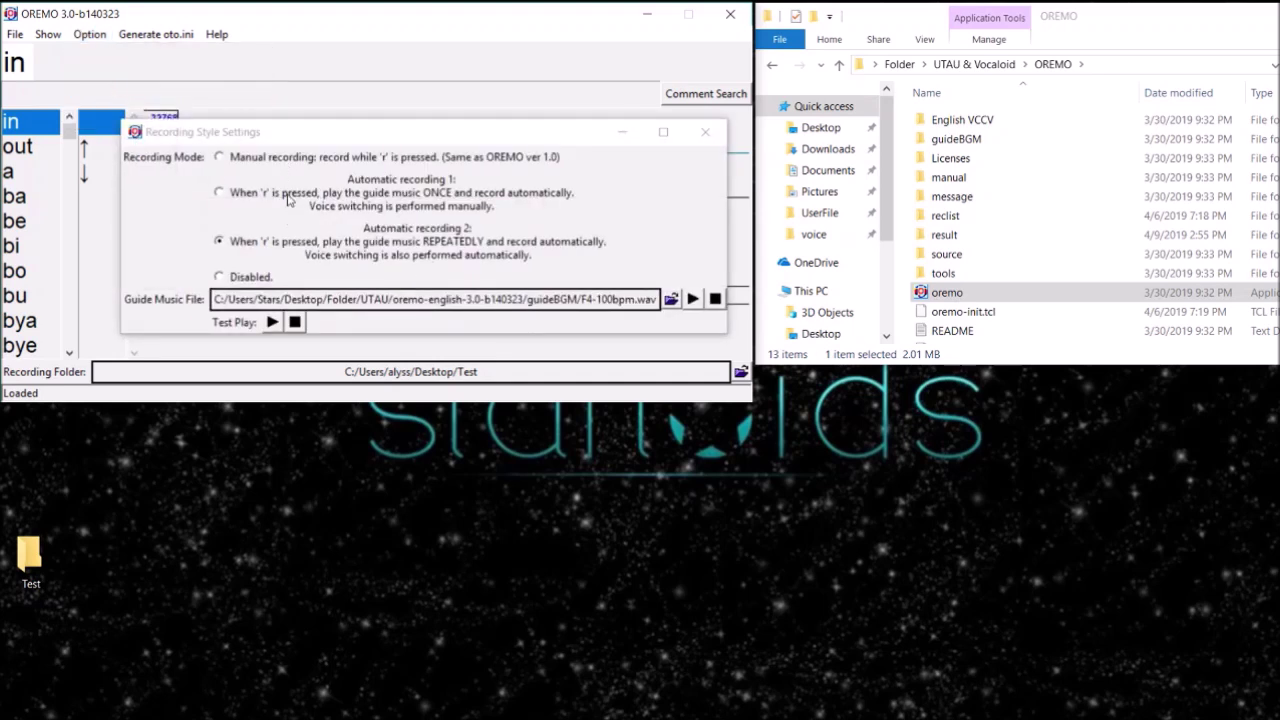
click(227, 201)
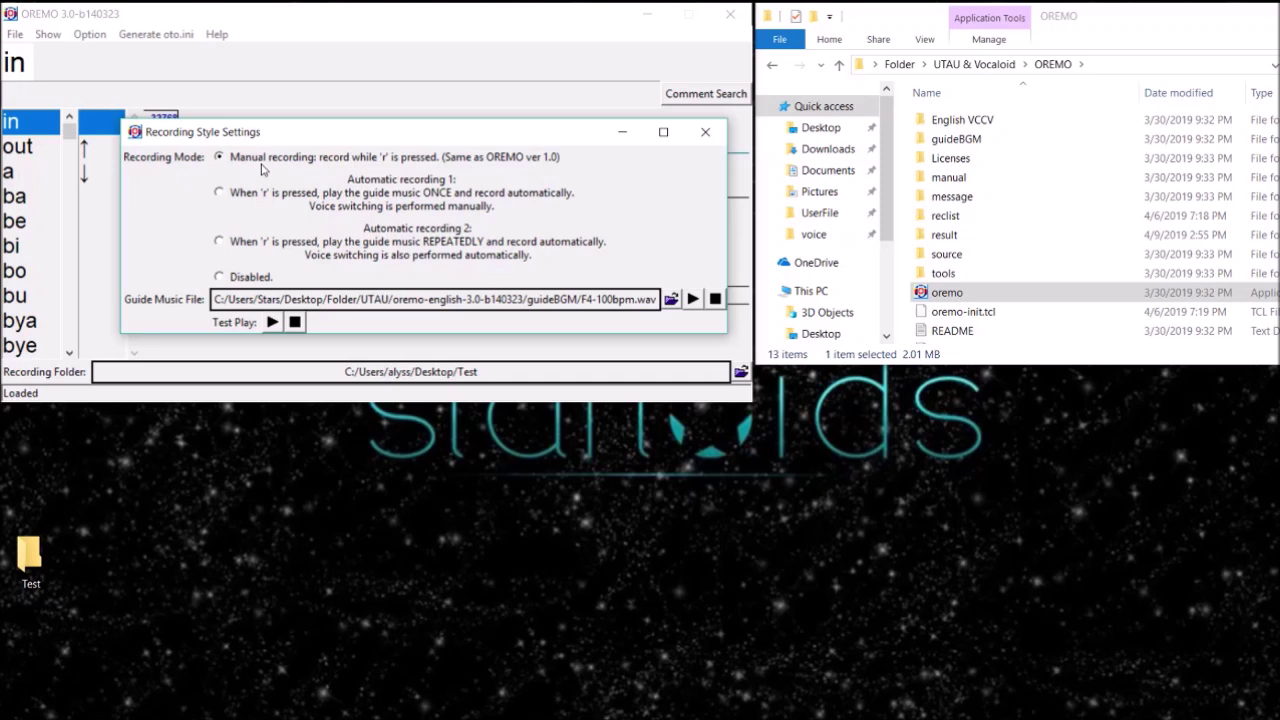
click(705, 131)
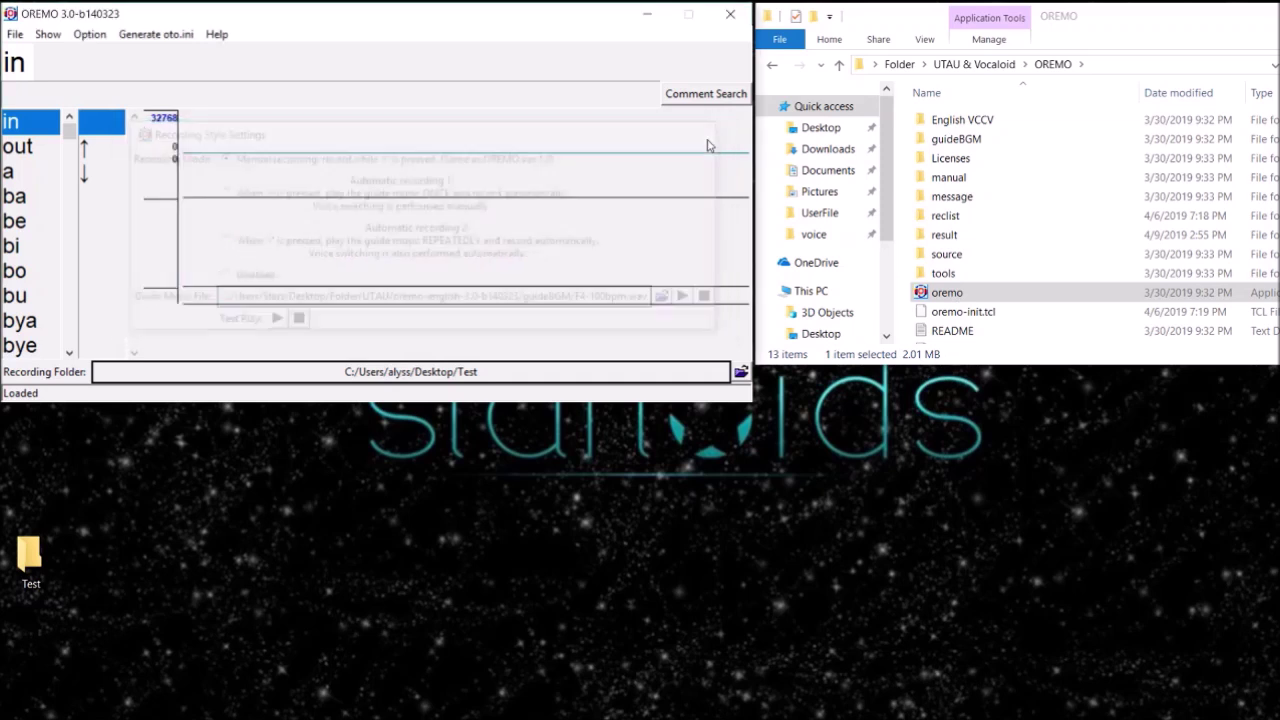
click(100, 35)
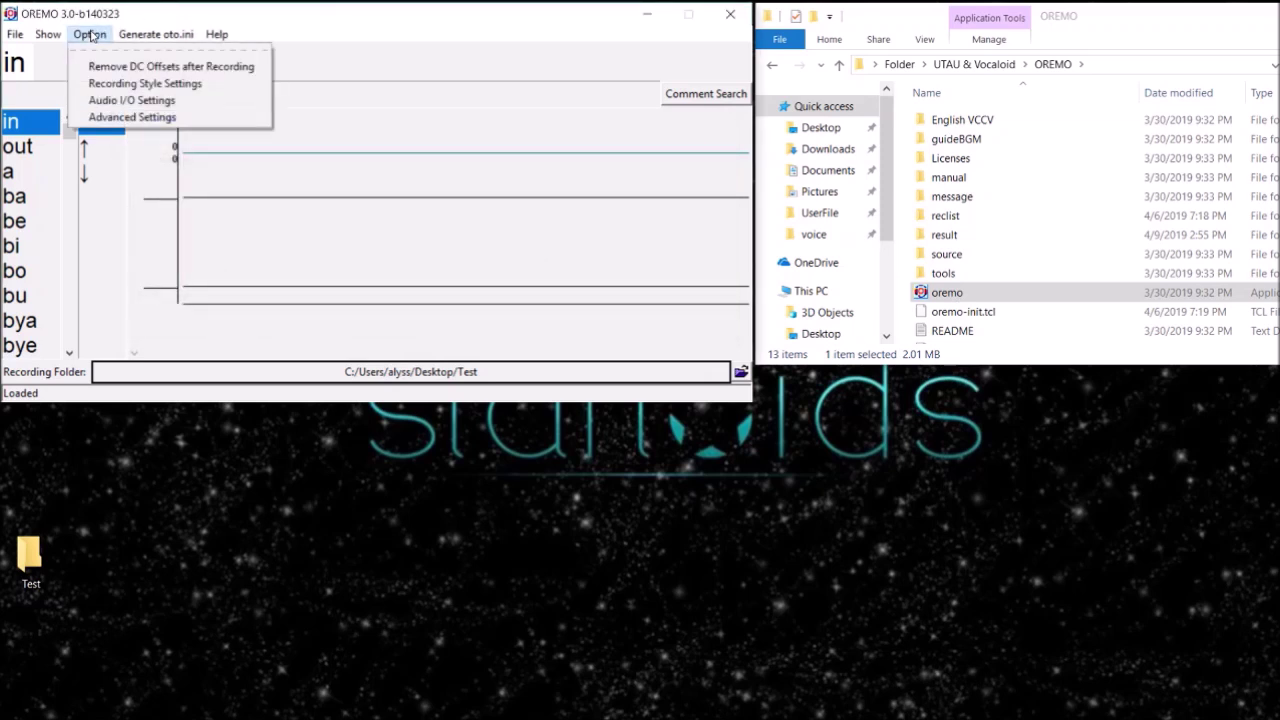
Step: Set the audio input device to Microphone (Scarlett 2i4 USB) (DirectSound) and confirm
click(130, 100)
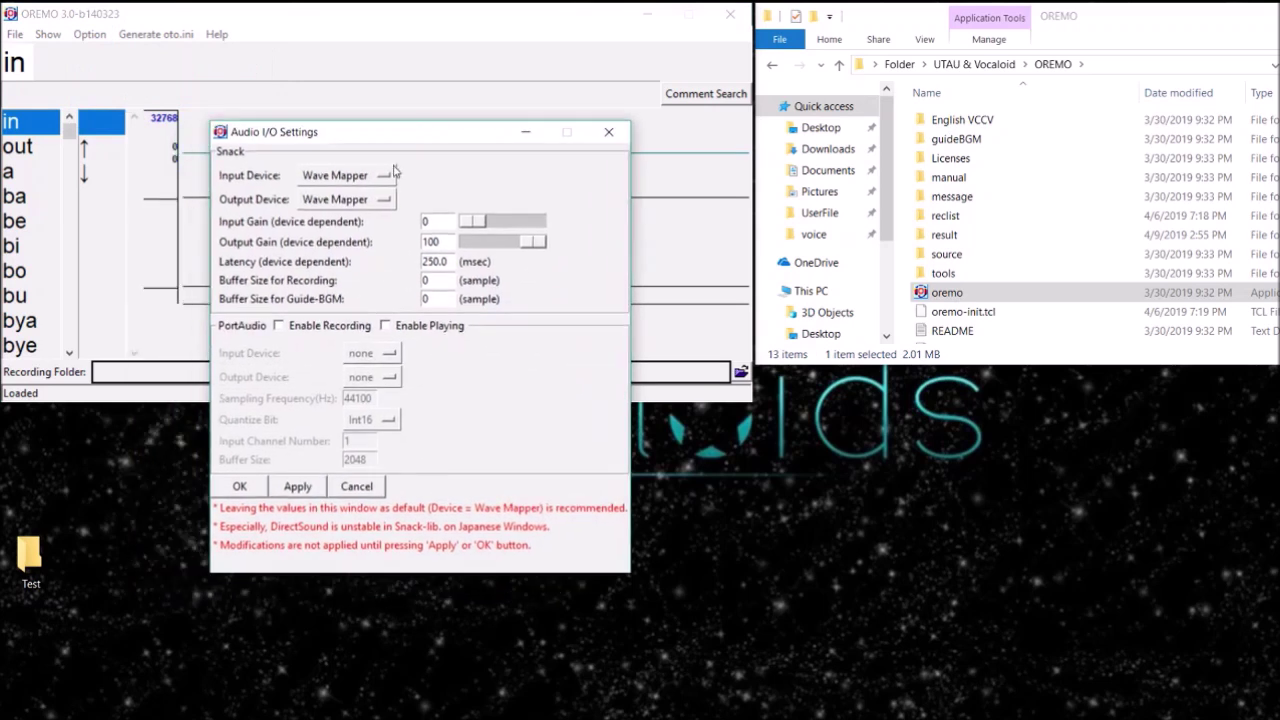
click(390, 175)
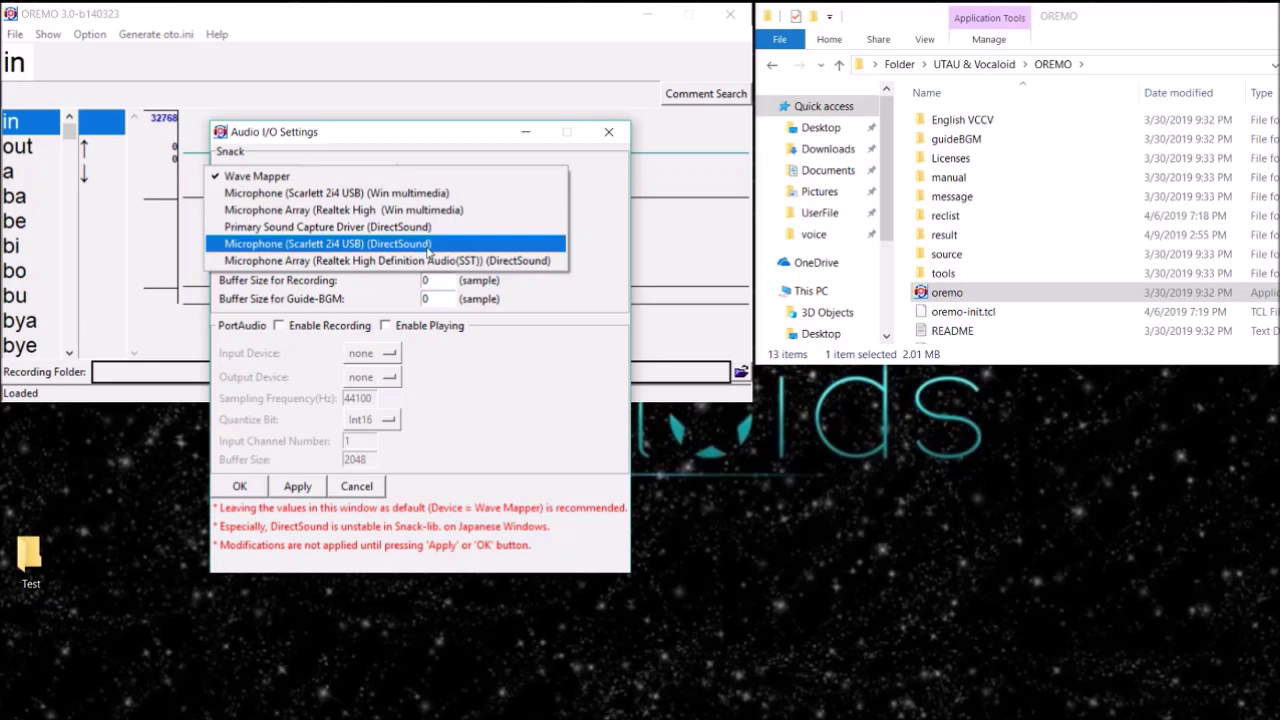
click(428, 246)
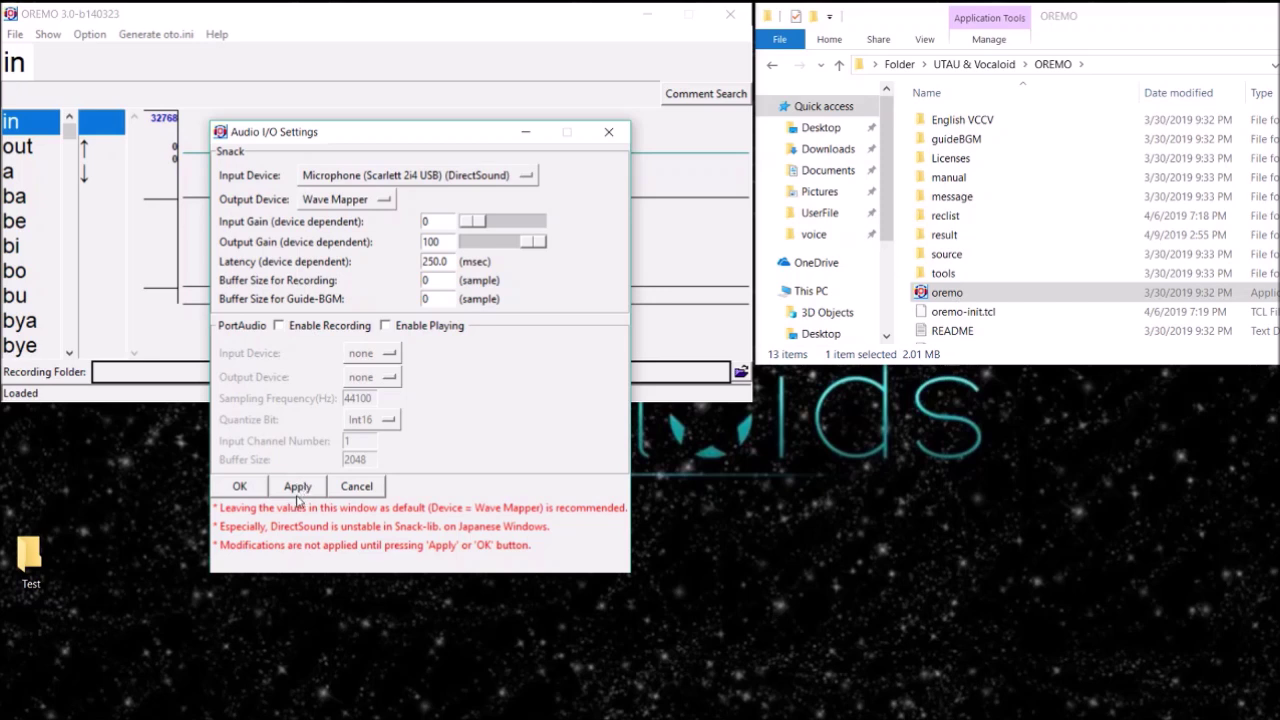
click(255, 490)
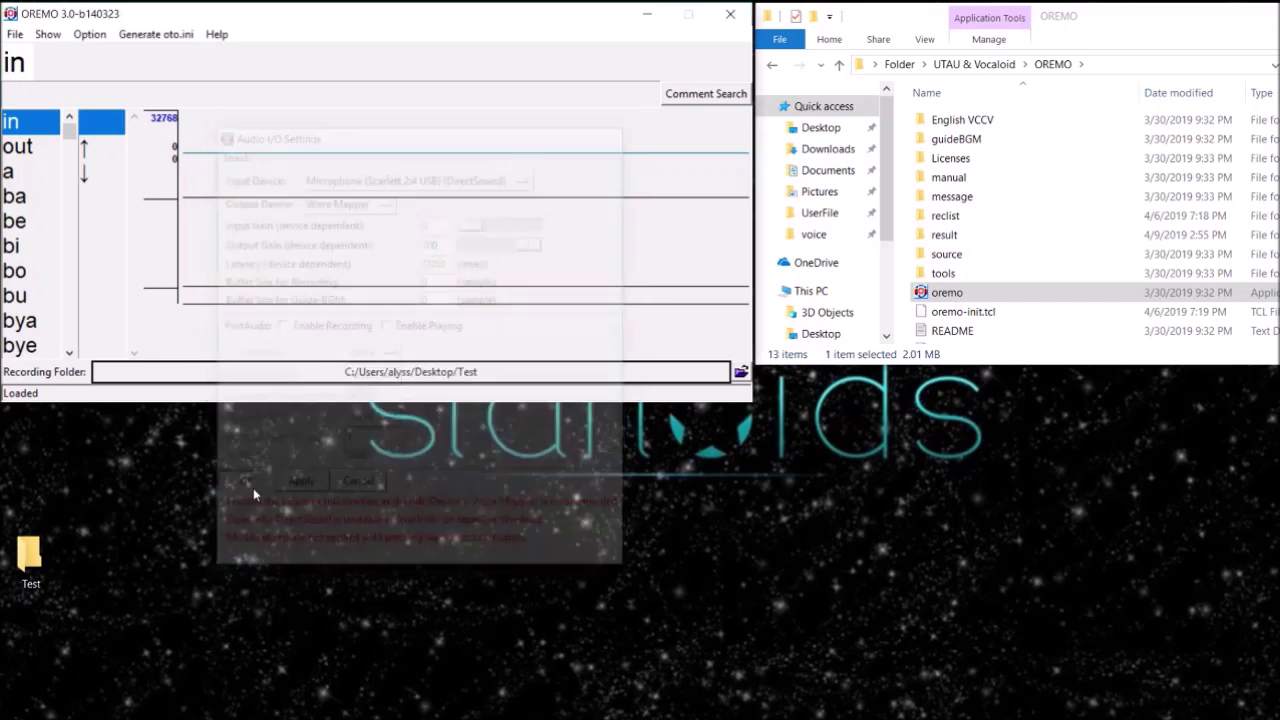
click(150, 34)
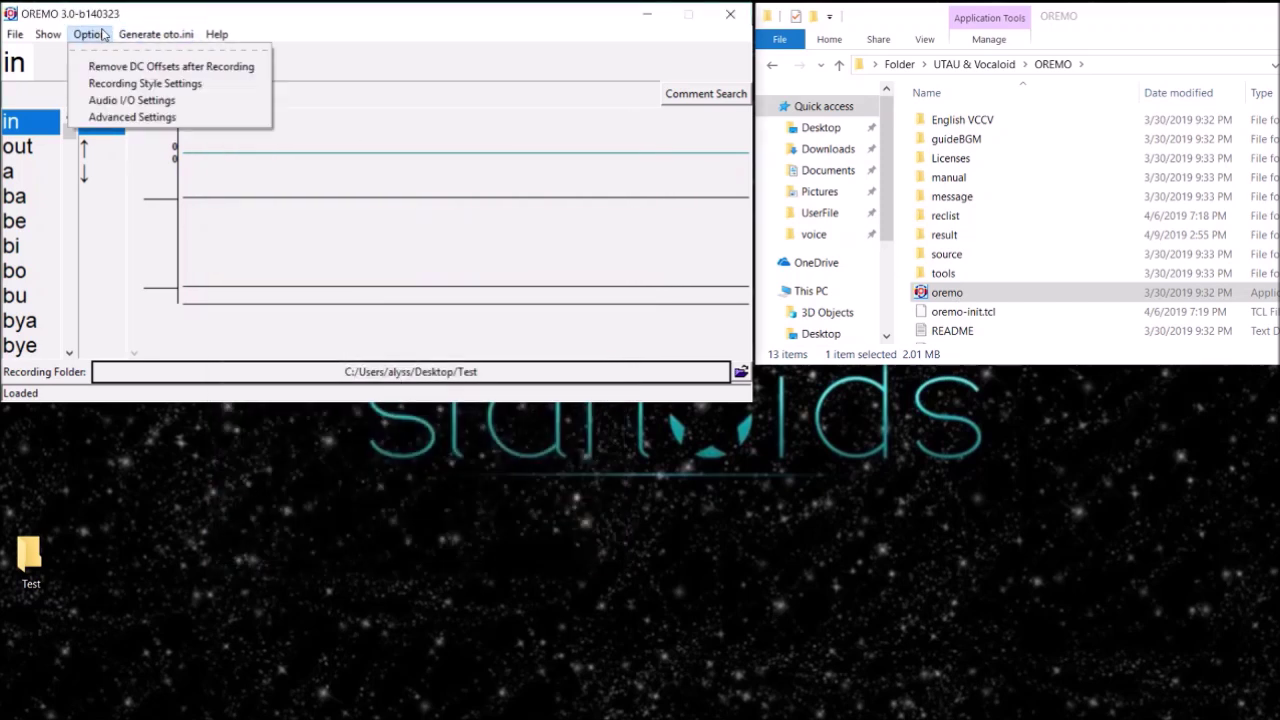
Step: In Advanced Settings, set the fixed F0 display maximum to D4
click(118, 120)
drag(277, 137, 562, 180)
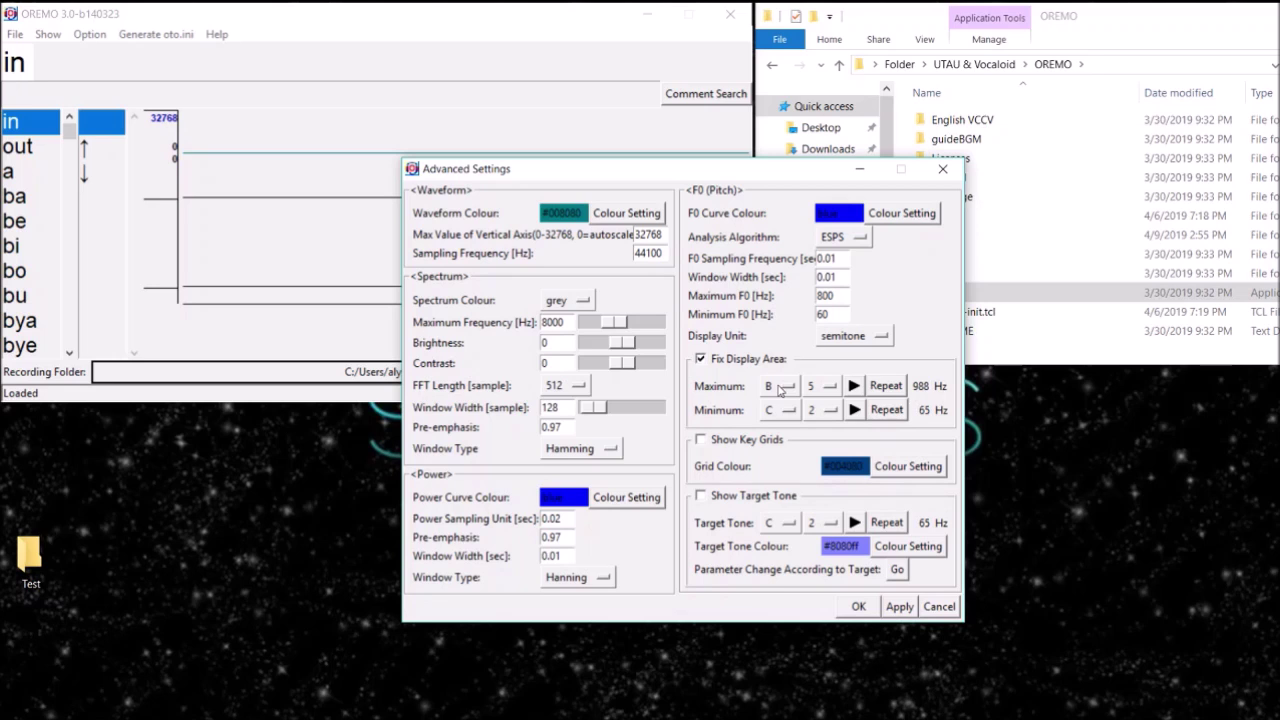
click(781, 388)
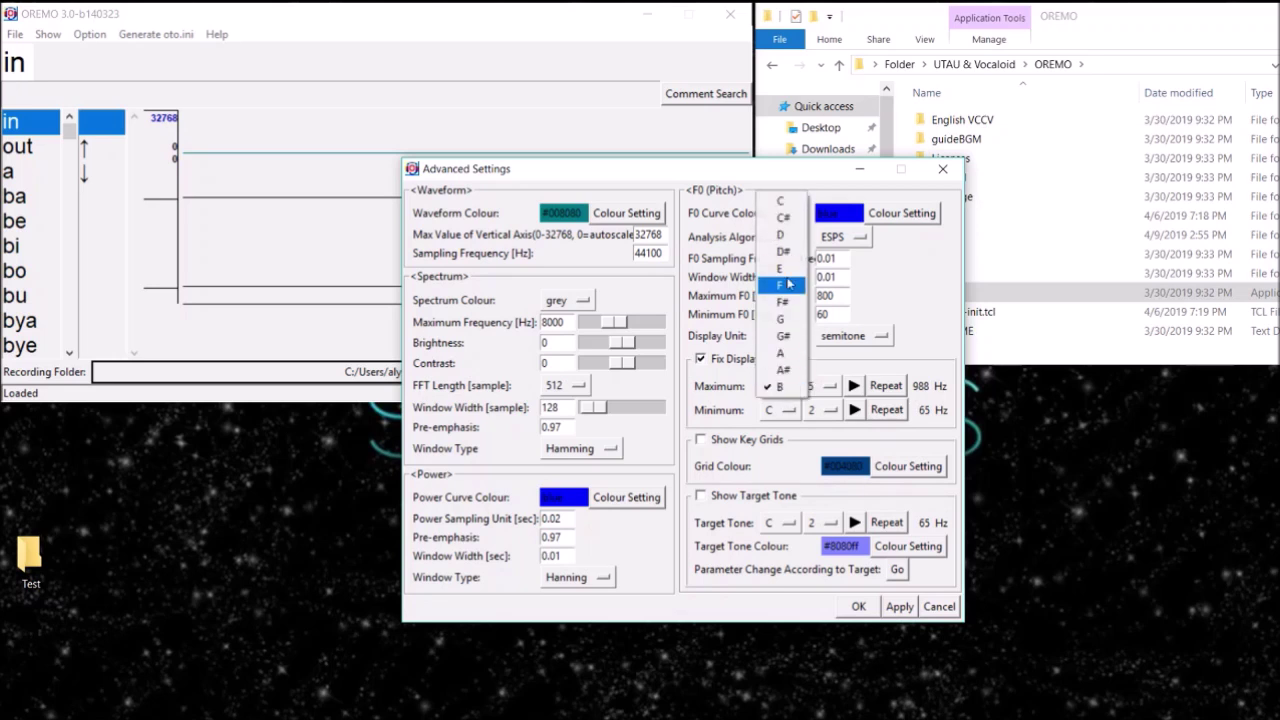
click(780, 234)
click(822, 386)
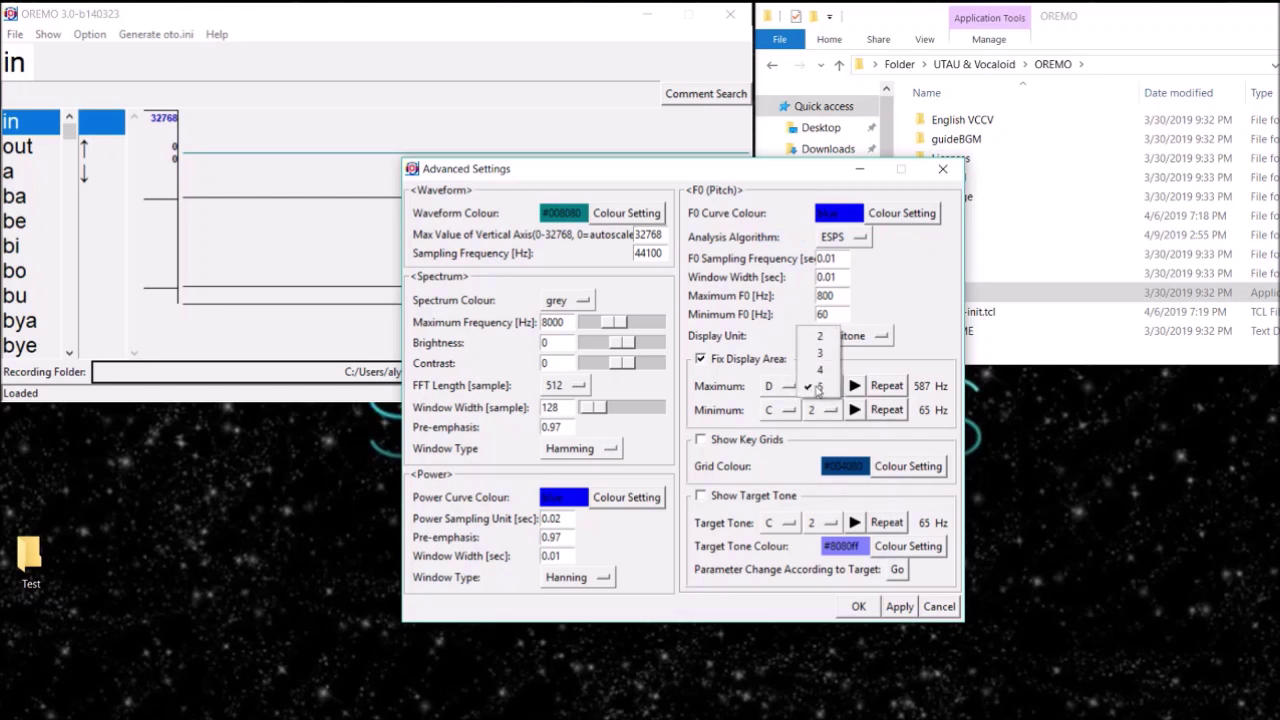
click(828, 372)
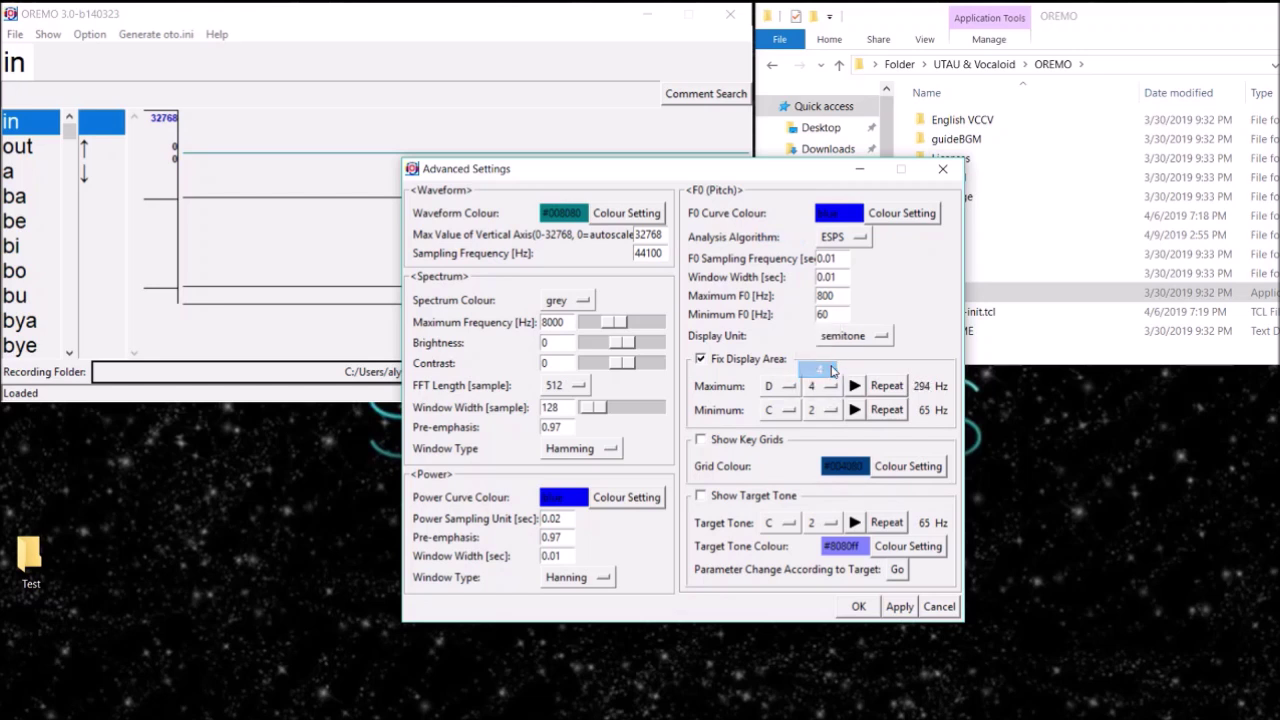
Step: Set the fixed display minimum to D4 and the target tone to D4
click(785, 412)
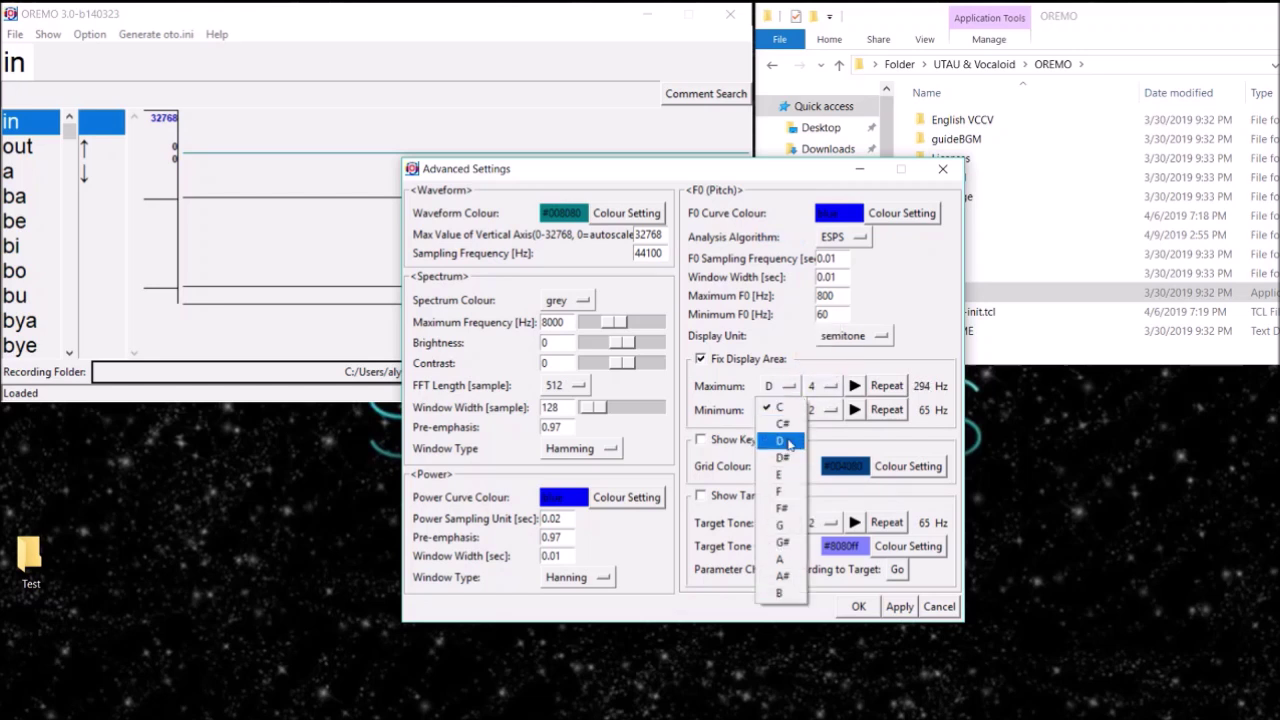
click(788, 443)
click(820, 410)
click(808, 457)
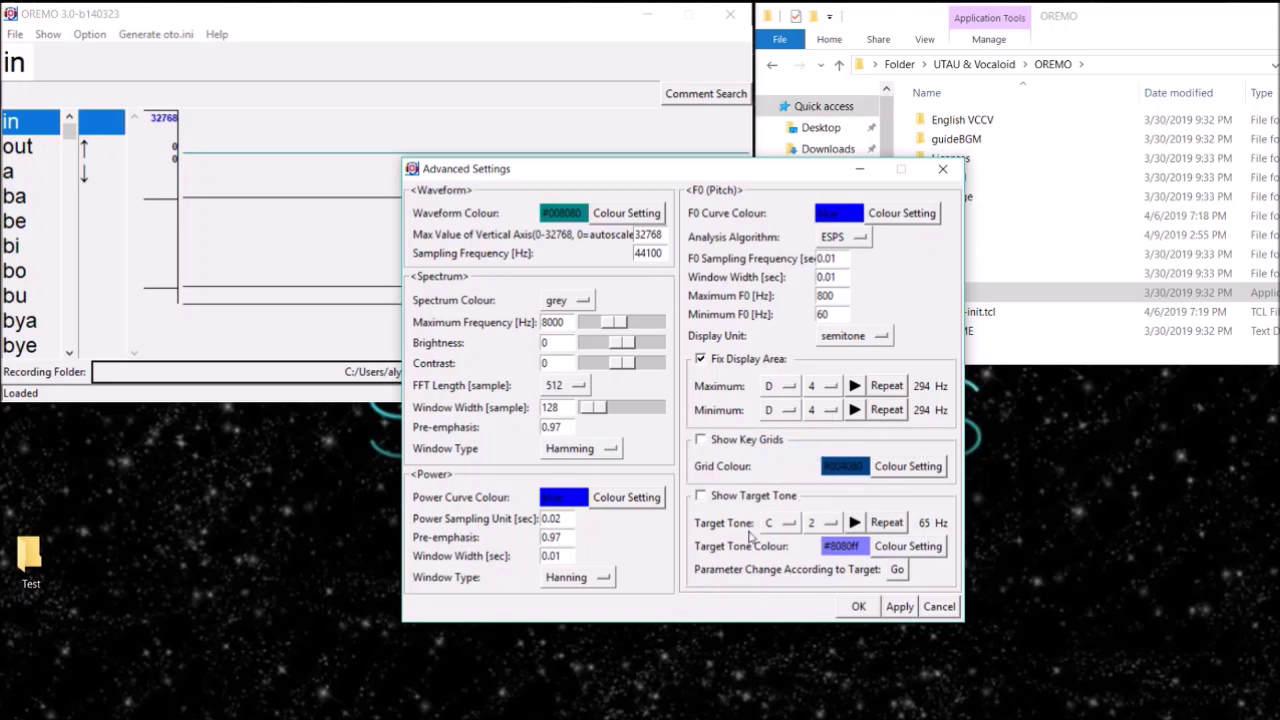
click(775, 523)
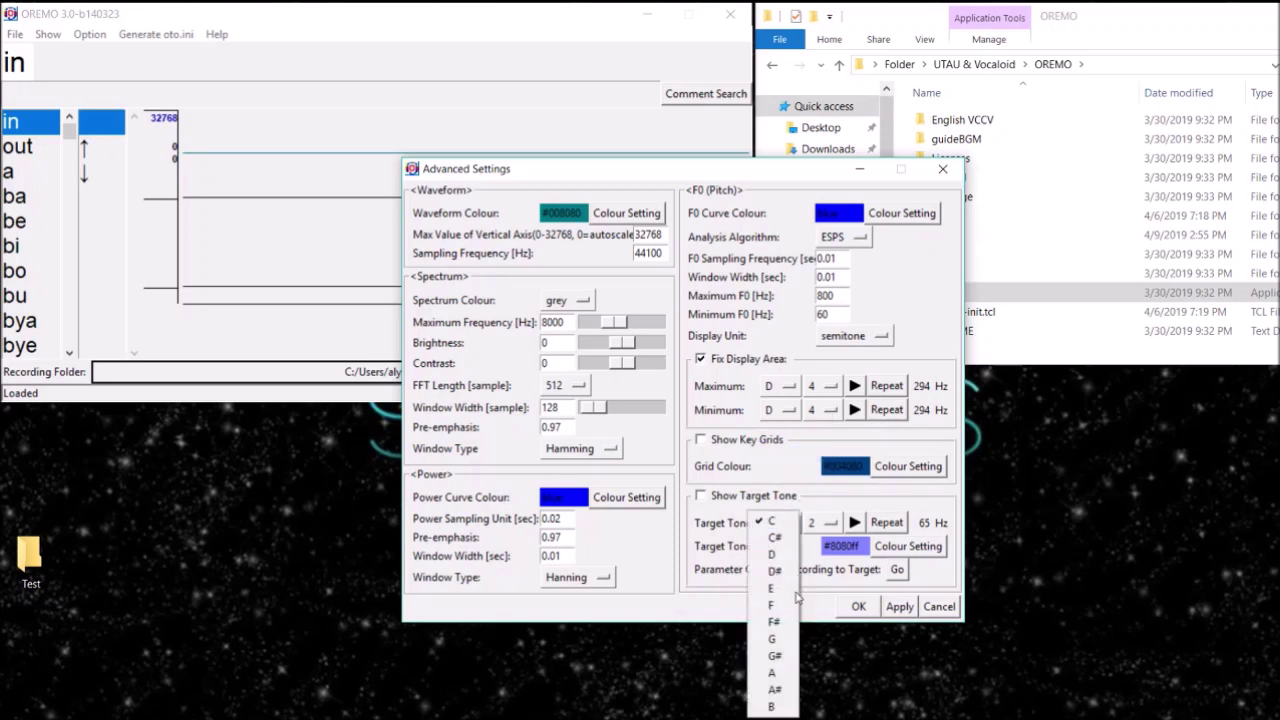
click(771, 554)
click(822, 523)
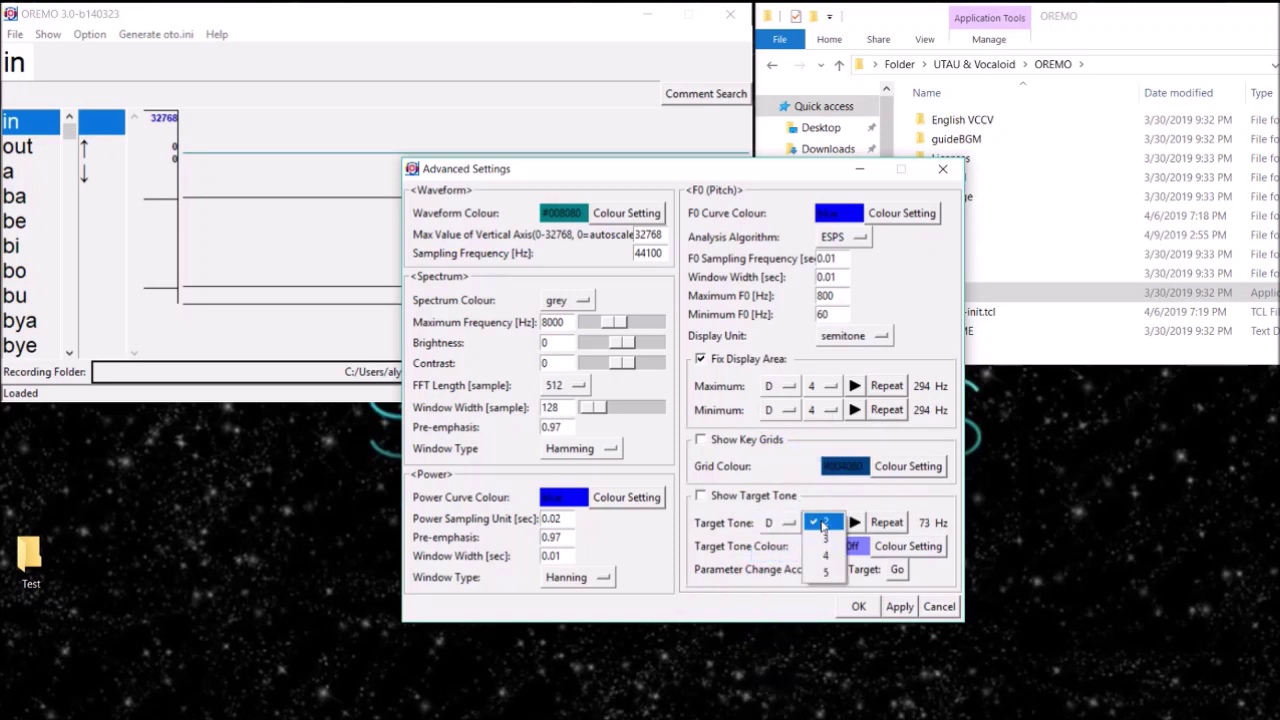
click(825, 555)
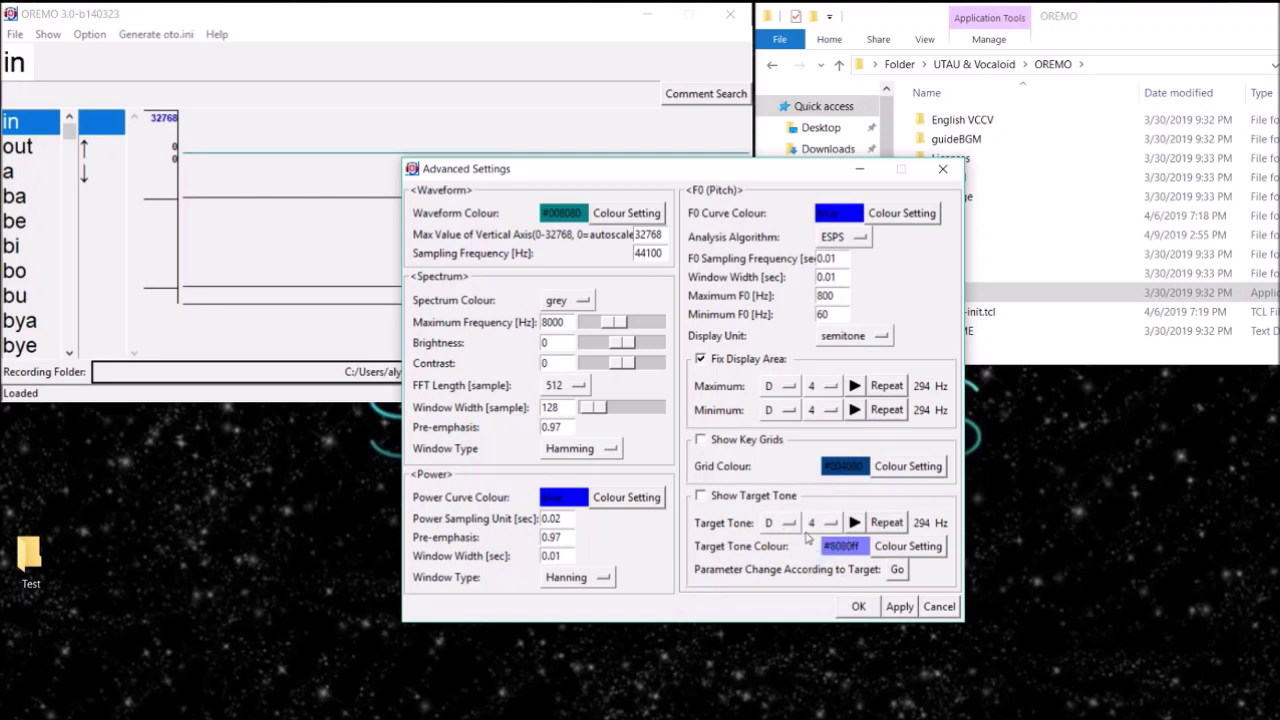
Step: Correct the display range to maximum C4, minimum E4, enable Show Target Tone, and apply
click(770, 410)
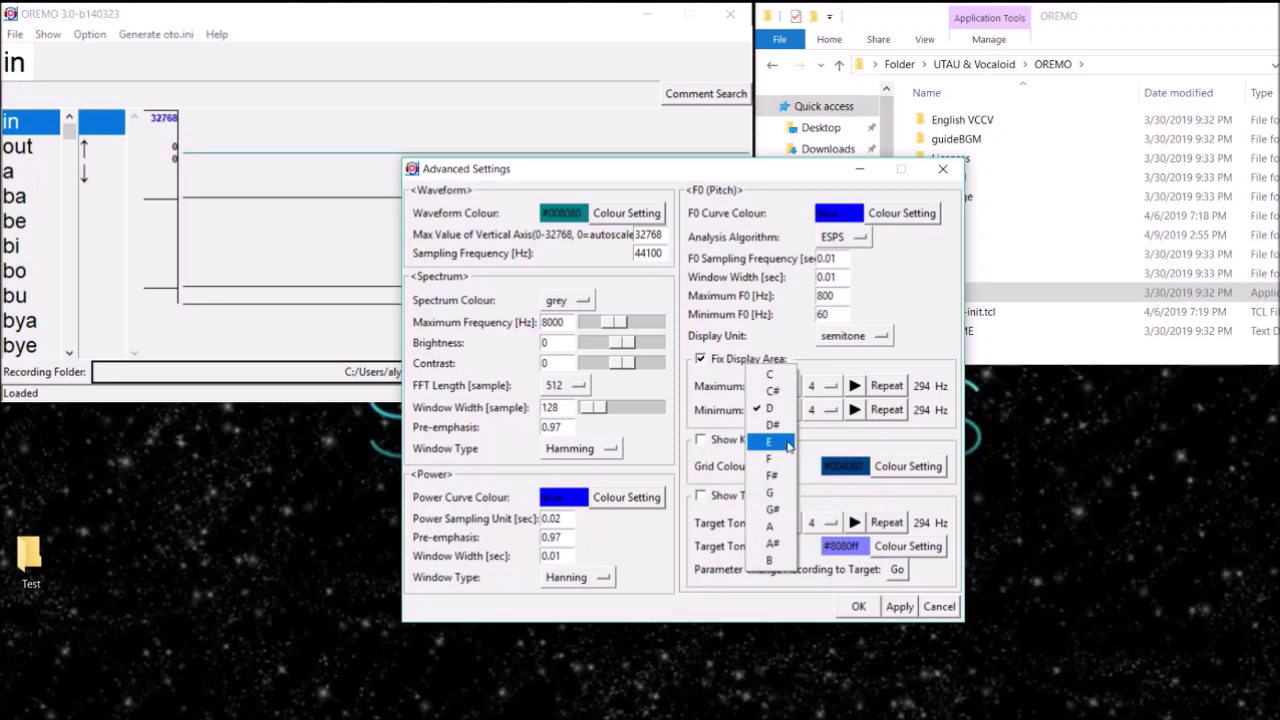
click(788, 446)
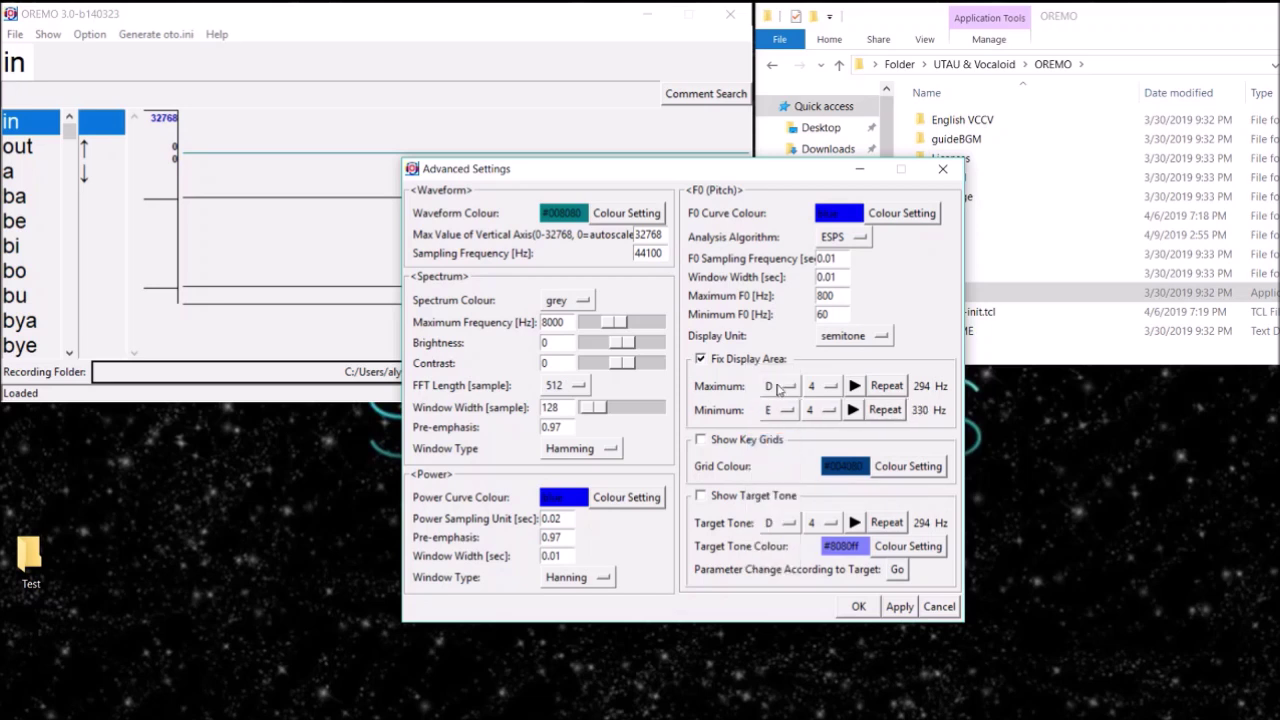
click(780, 386)
click(770, 350)
click(779, 388)
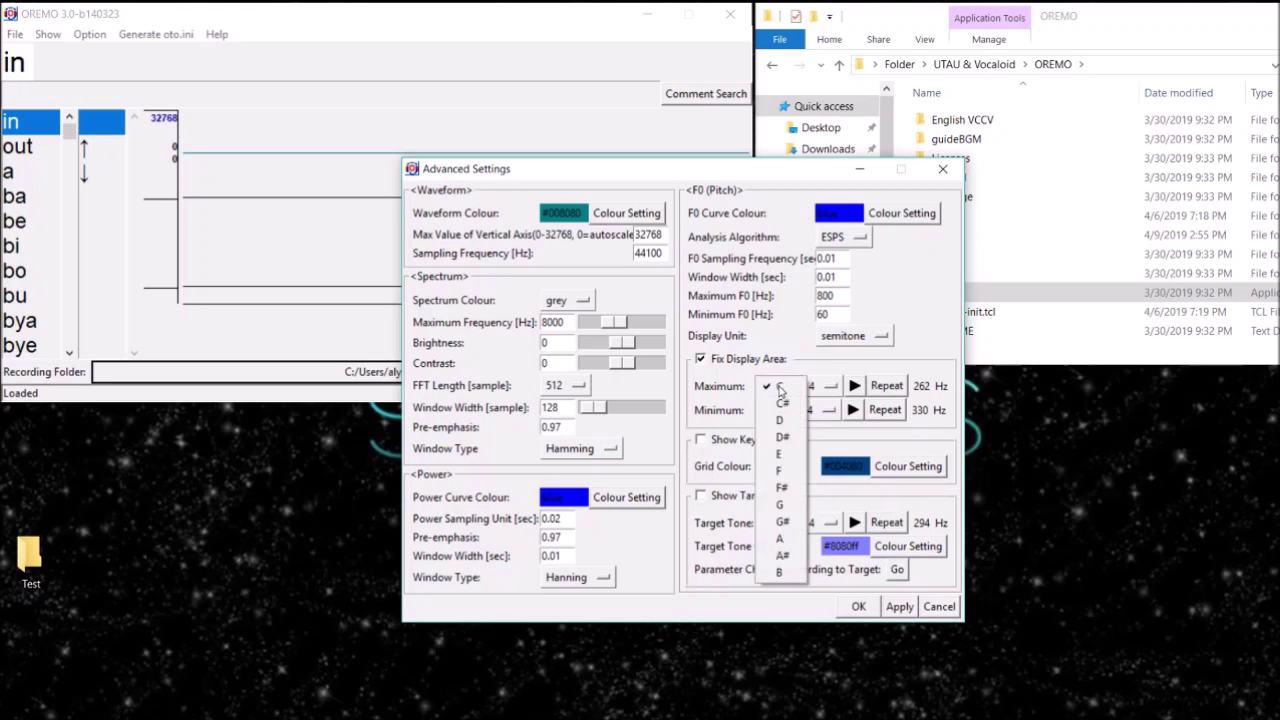
click(720, 372)
click(718, 368)
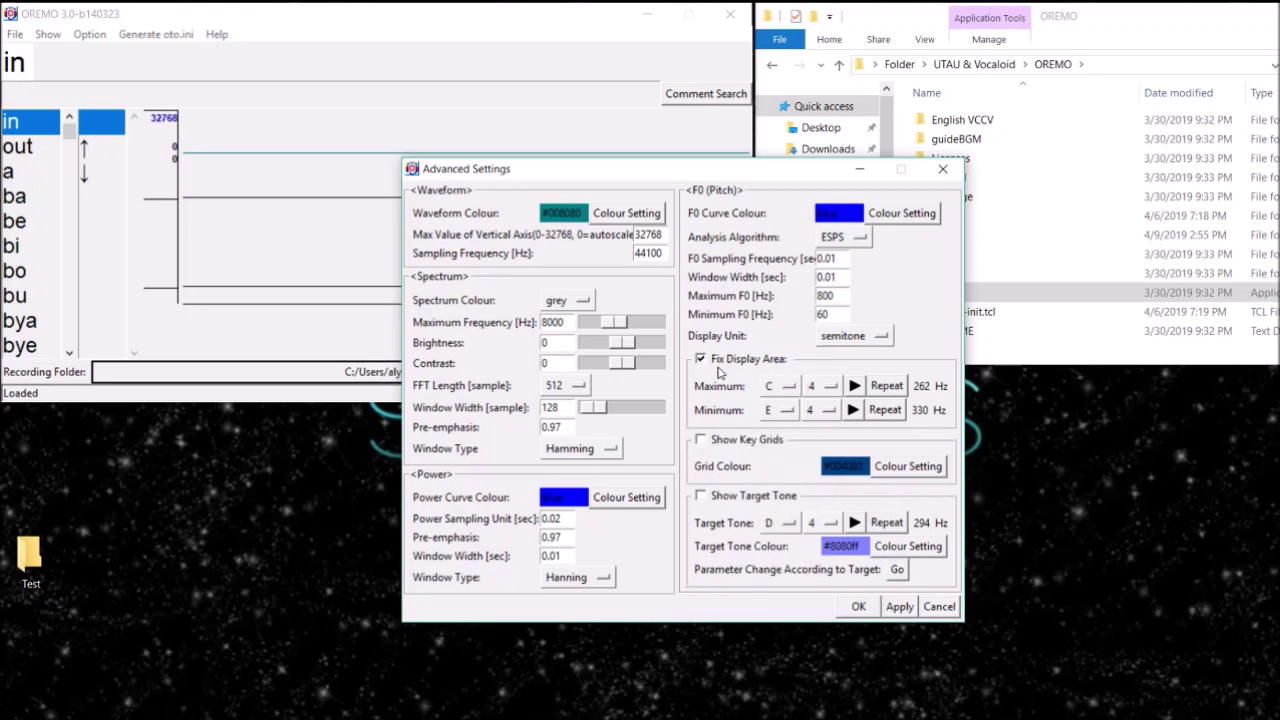
click(740, 497)
click(900, 606)
Step: Confirm Advanced Settings with OK and dismiss the Option menu unused
click(862, 610)
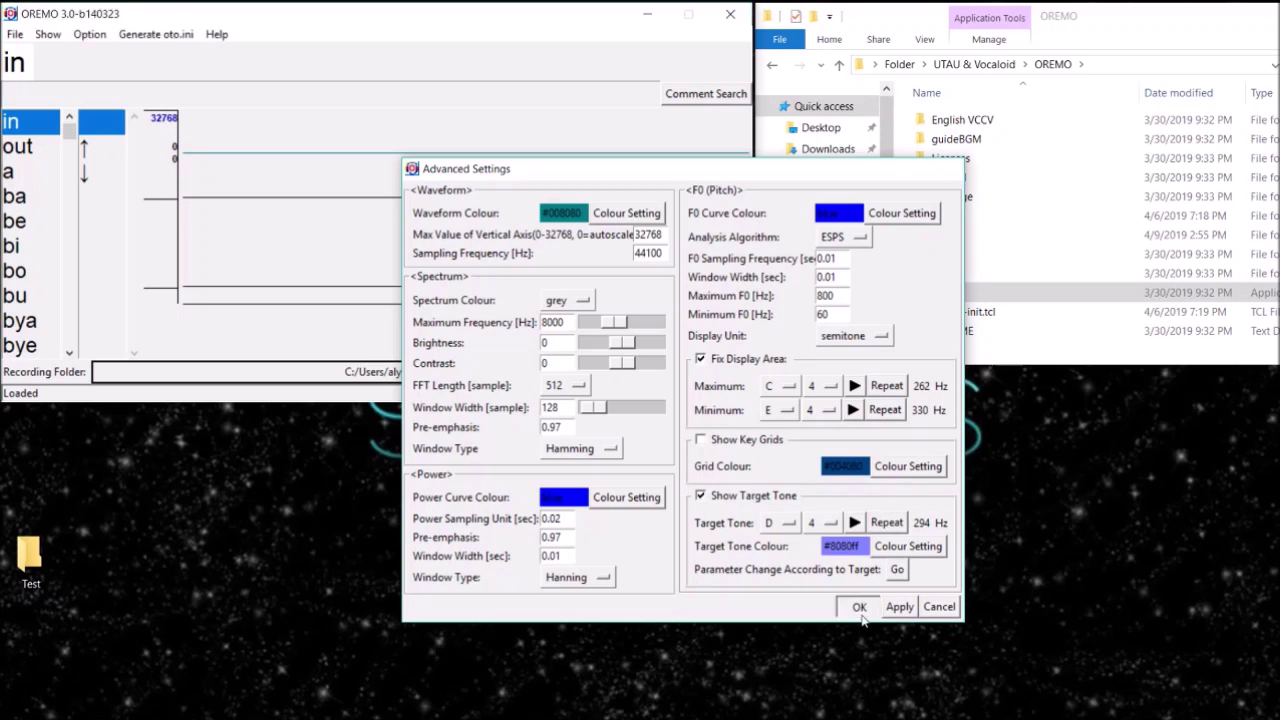
click(104, 35)
click(473, 197)
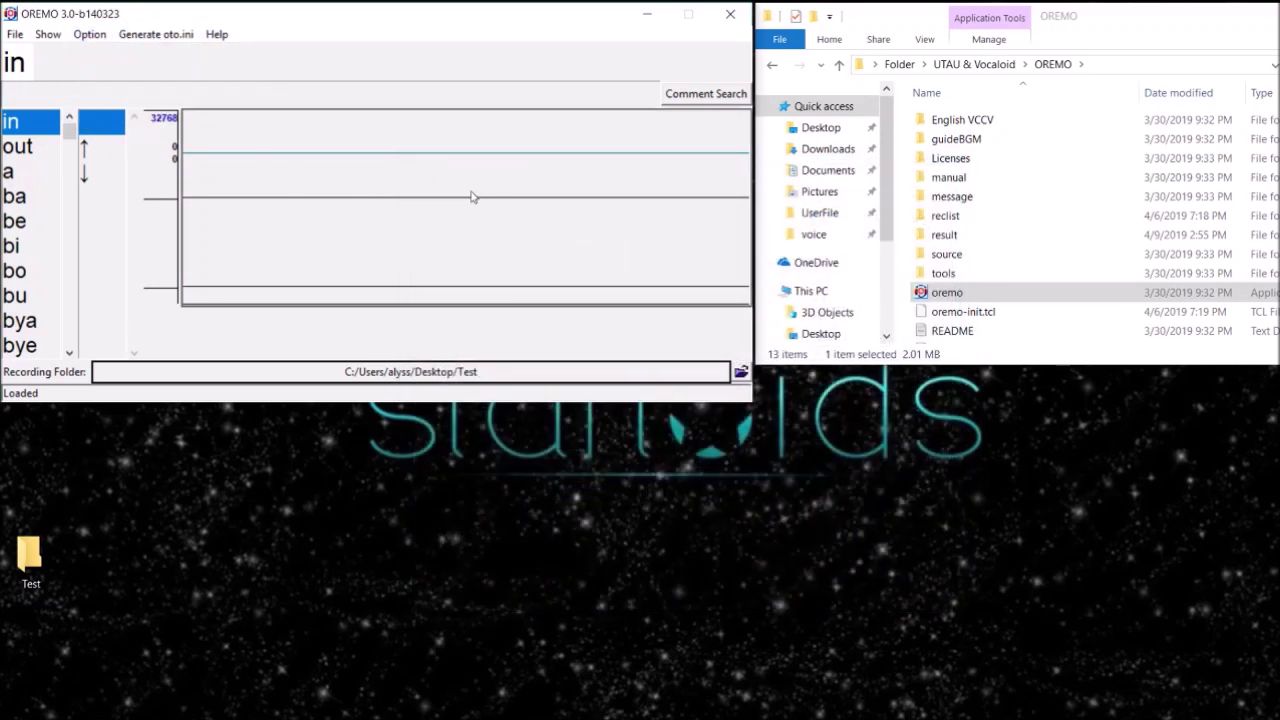